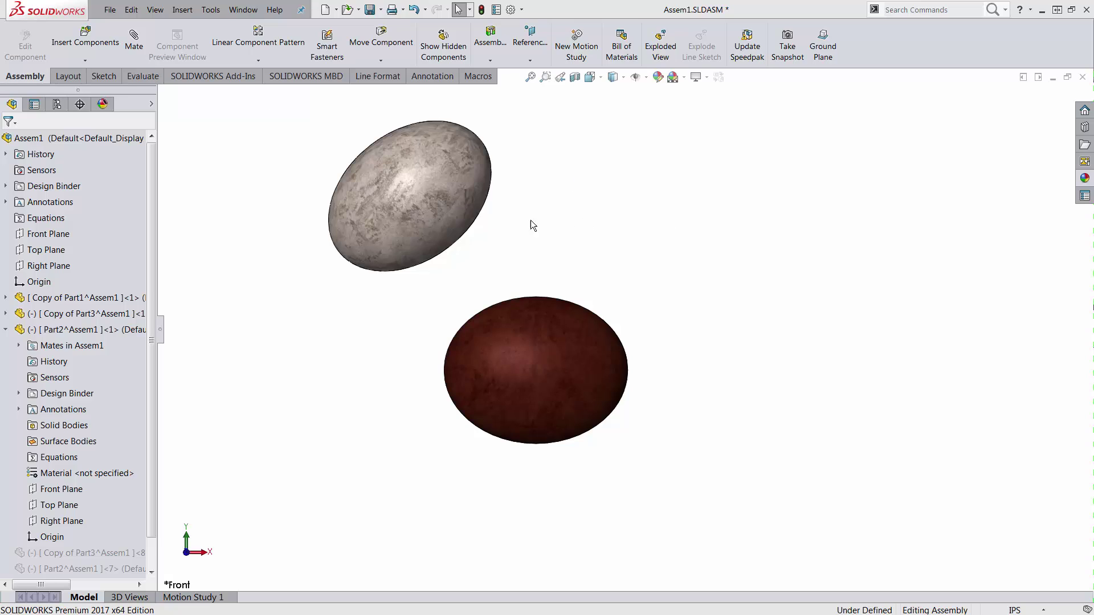
Step: Move the light egg slightly and switch the display to four simultaneous views of the assembly
{"action": "left_click_drag", "start_coordinate": [425, 193], "coordinate": [456, 187]}
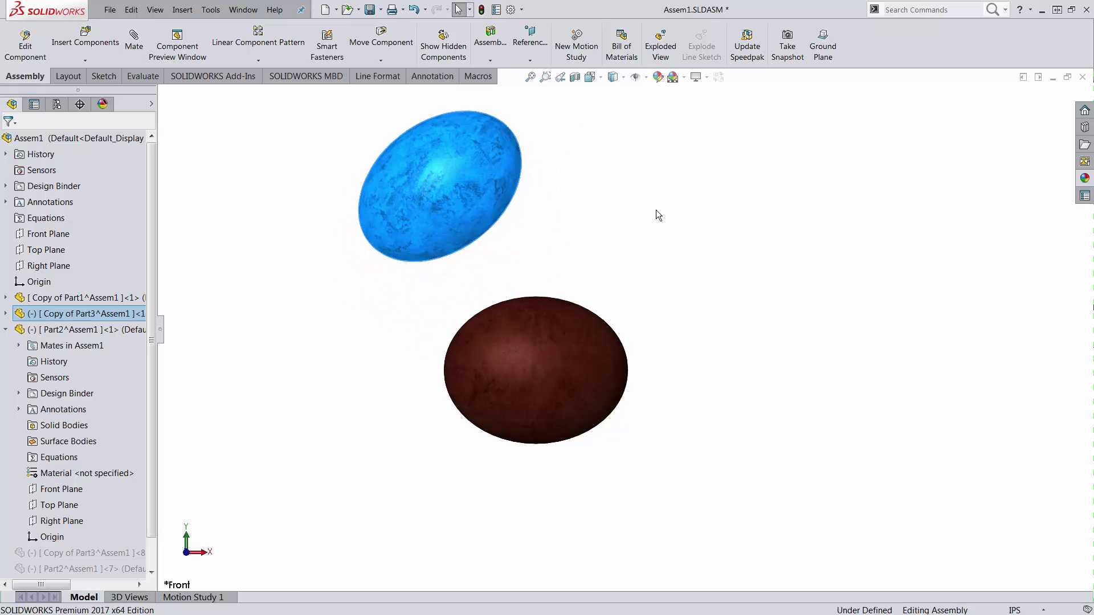
{"action": "left_click", "coordinate": [655, 209]}
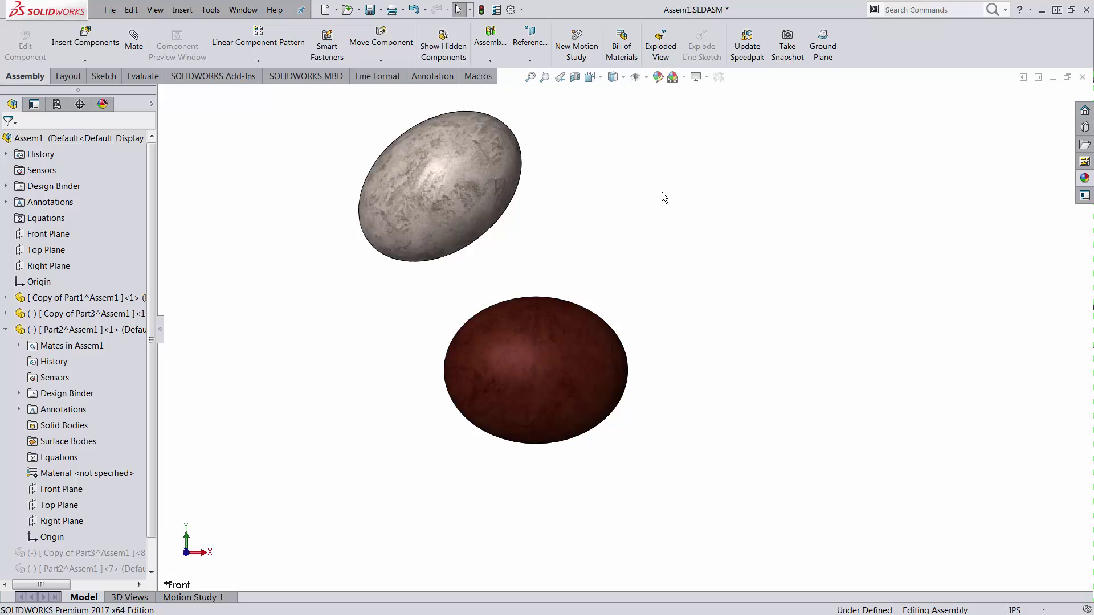
{"action": "key", "text": "4"}
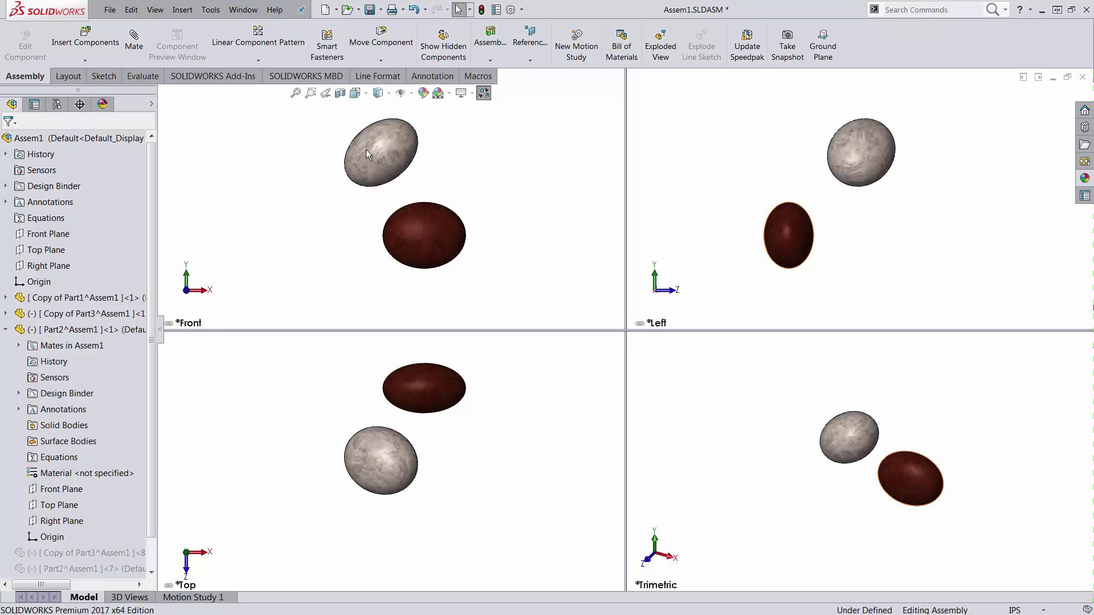
Step: Move the light egg toward the dark red egg in the front and left views until their surfaces meet
{"action": "left_click_drag", "start_coordinate": [371, 171], "coordinate": [422, 239]}
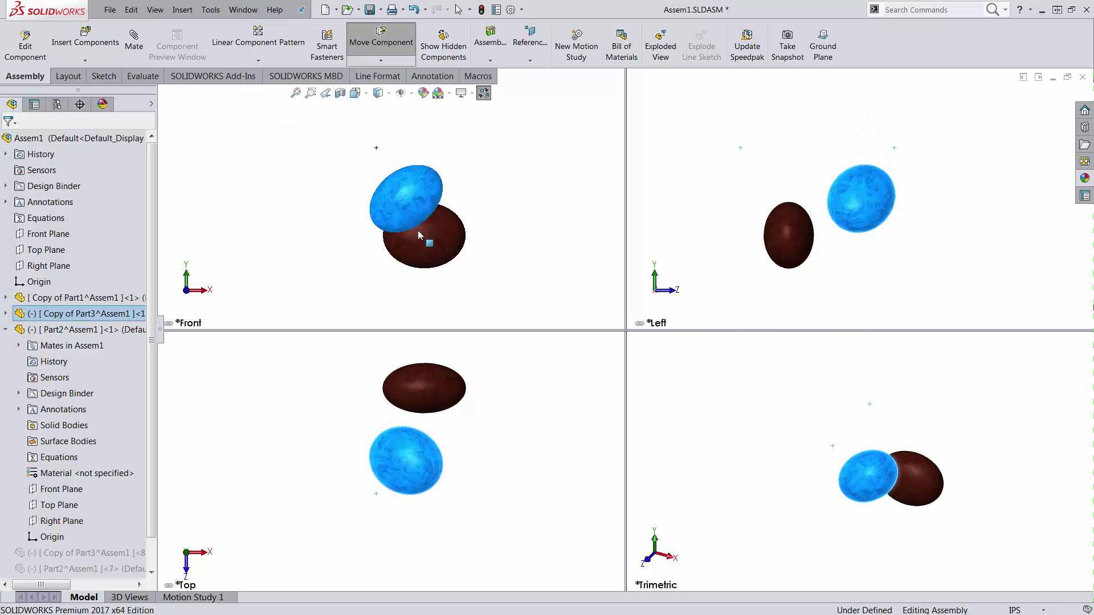
{"action": "left_click_drag", "start_coordinate": [786, 259], "coordinate": [846, 198]}
{"action": "left_click_drag", "start_coordinate": [797, 238], "coordinate": [826, 215]}
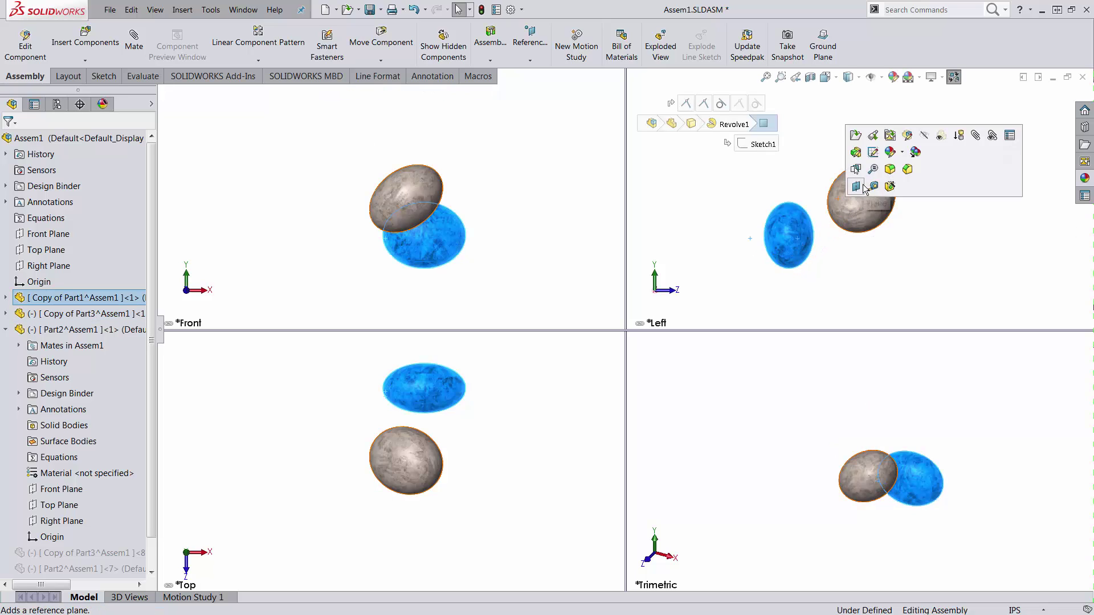
{"action": "left_click", "coordinate": [842, 197]}
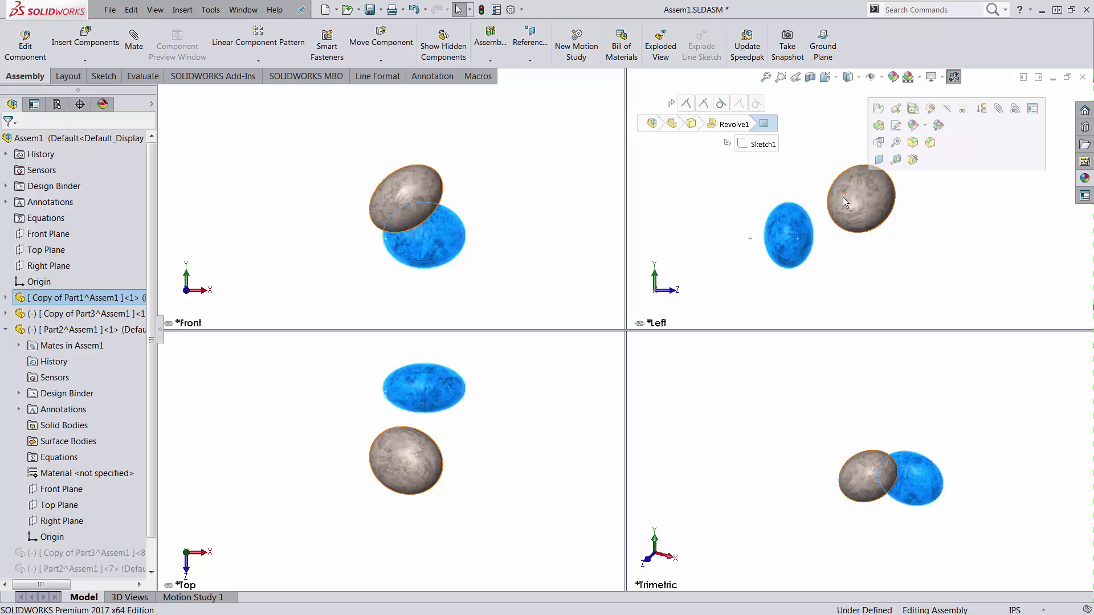
{"action": "left_click_drag", "start_coordinate": [842, 200], "coordinate": [782, 222]}
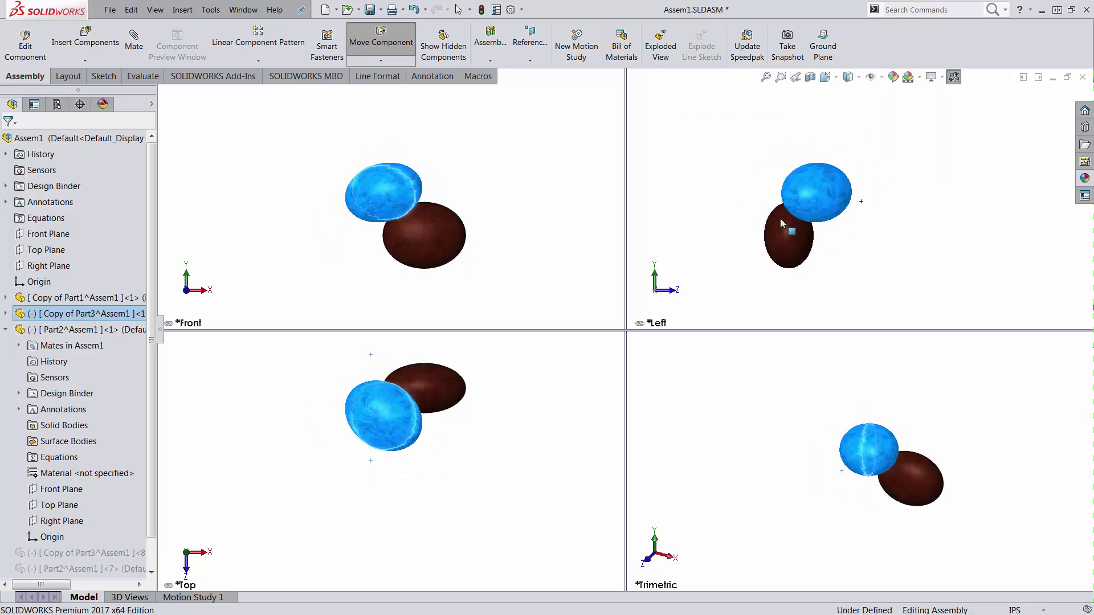
Step: Roll the light egg over the dark red egg's surface from the top, trimetric, front and left views
{"action": "left_click", "coordinate": [382, 423]}
{"action": "mouse_move", "coordinate": [382, 422]}
{"action": "left_mouse_down"}
{"action": "mouse_move", "coordinate": [357, 447]}
{"action": "mouse_move", "coordinate": [379, 421]}
{"action": "left_mouse_up"}
{"action": "left_click_drag", "start_coordinate": [374, 381], "coordinate": [451, 362]}
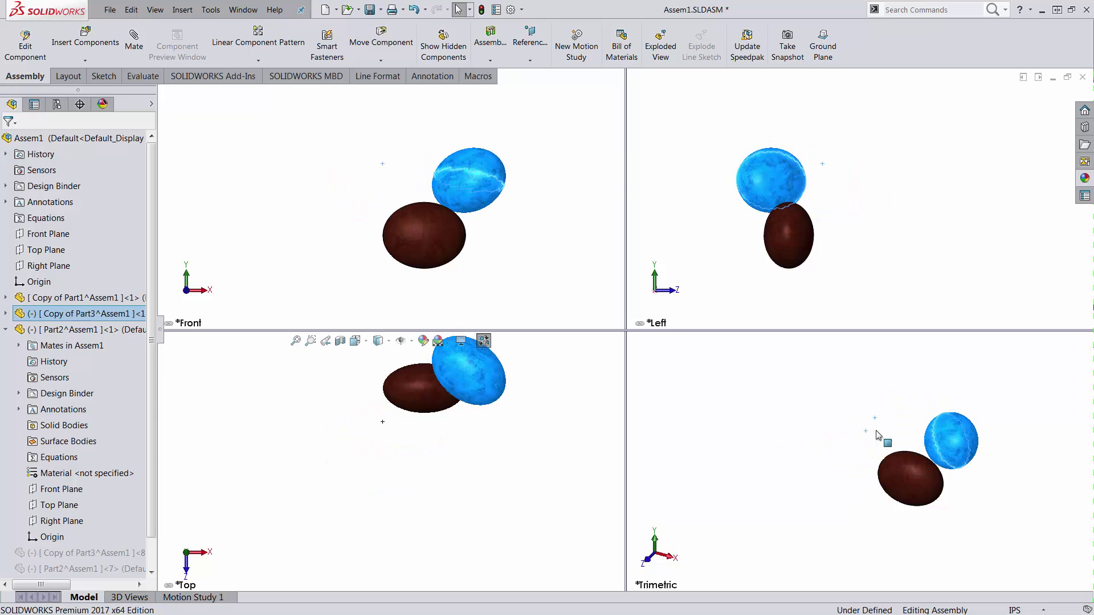
{"action": "left_click", "coordinate": [919, 471]}
{"action": "left_click_drag", "start_coordinate": [952, 464], "coordinate": [776, 435]}
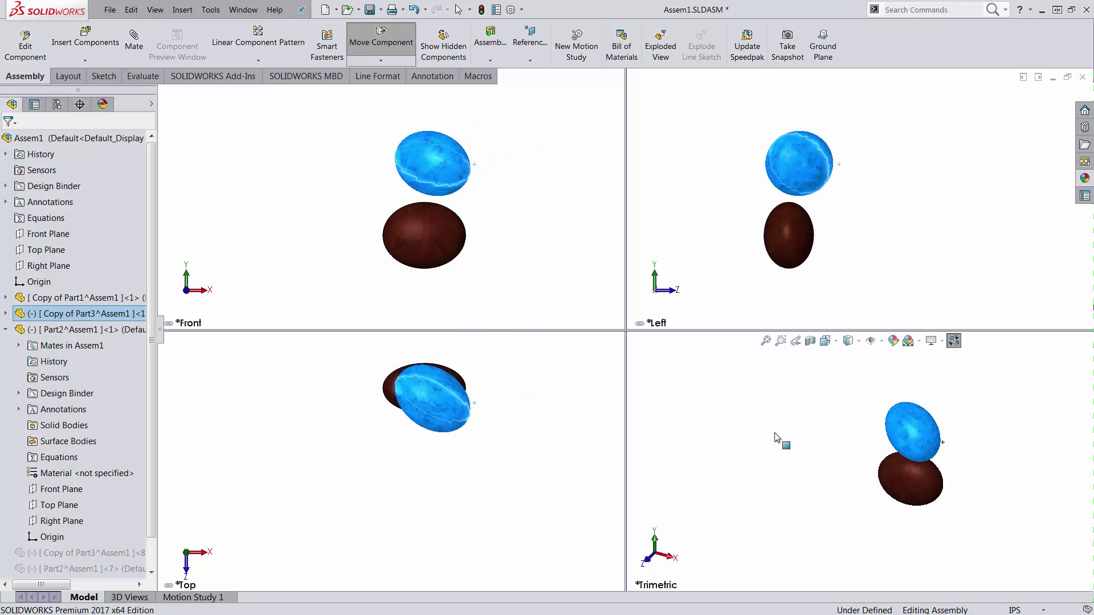
{"action": "mouse_move", "coordinate": [432, 192]}
{"action": "left_mouse_down"}
{"action": "mouse_move", "coordinate": [476, 203]}
{"action": "mouse_move", "coordinate": [533, 192]}
{"action": "mouse_move", "coordinate": [441, 204]}
{"action": "mouse_move", "coordinate": [449, 232]}
{"action": "mouse_move", "coordinate": [484, 234]}
{"action": "left_mouse_up"}
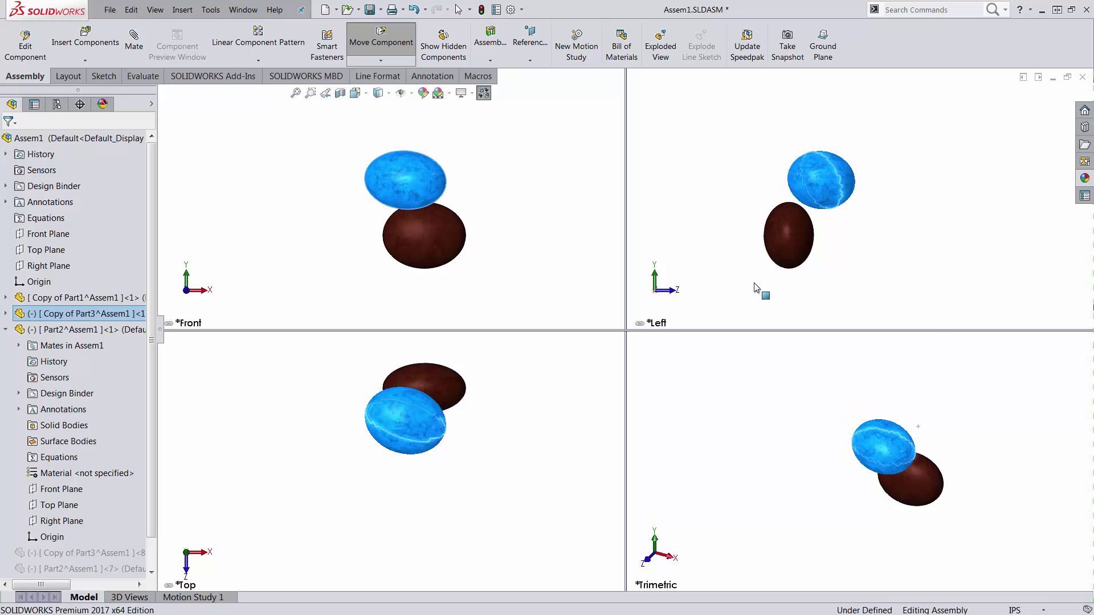
{"action": "key", "text": "Escape"}
{"action": "left_click", "coordinate": [818, 198]}
{"action": "left_click_drag", "start_coordinate": [817, 193], "coordinate": [805, 210]}
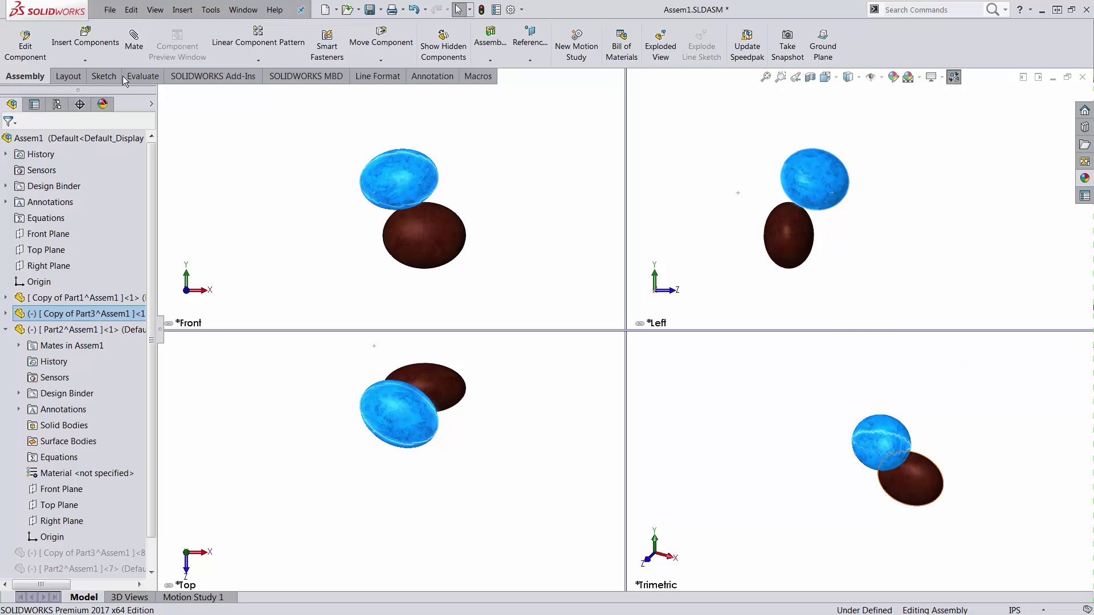
Step: Run Interference Detection on the light egg, Copy of Part3, and close the check
{"action": "left_click", "coordinate": [143, 77]}
{"action": "left_click", "coordinate": [79, 45]}
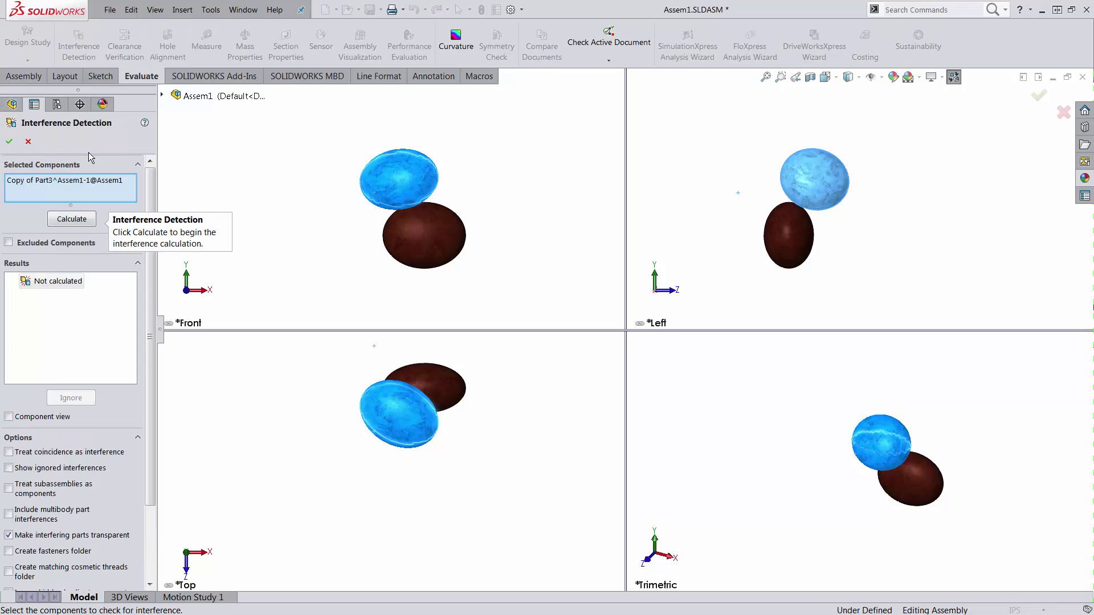
{"action": "left_click", "coordinate": [67, 219]}
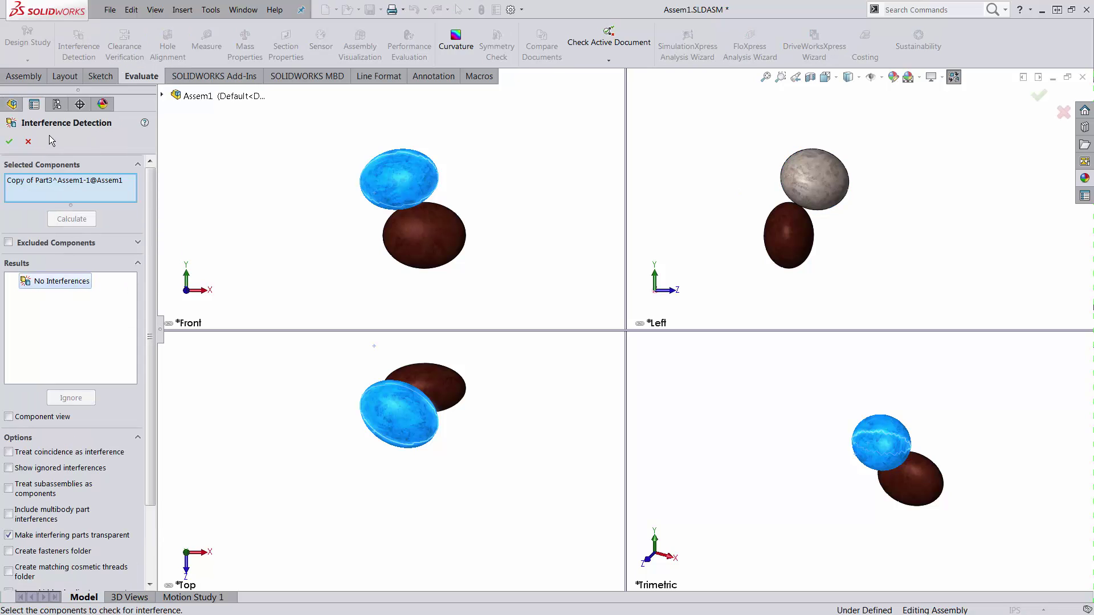
{"action": "left_click", "coordinate": [27, 143]}
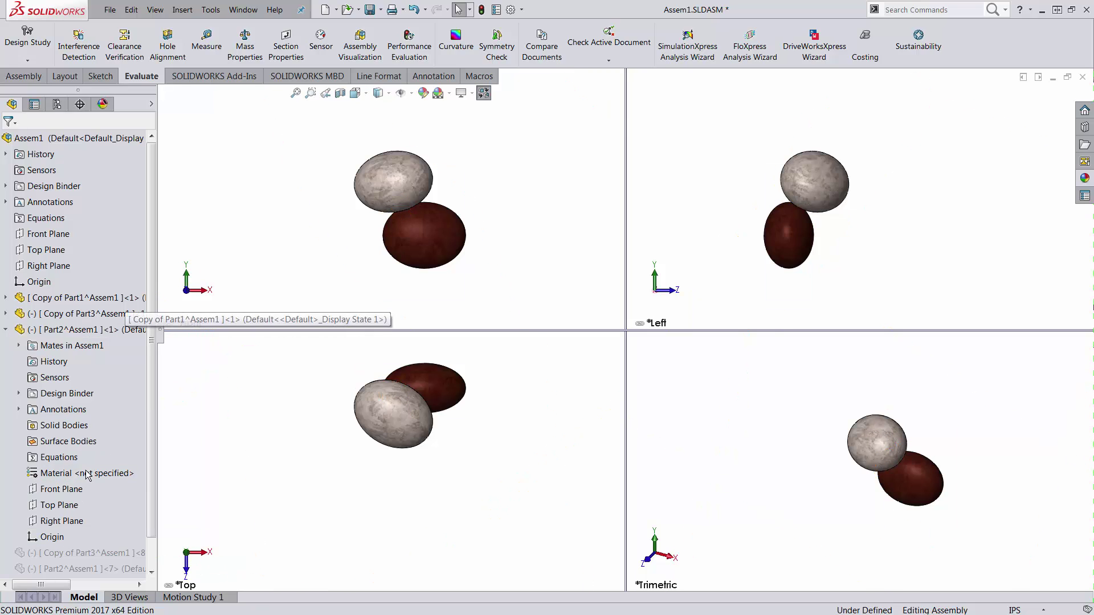
Step: Show the Front Plane of Part2 and turn on the visibility of origins
{"action": "right_click", "coordinate": [54, 489]}
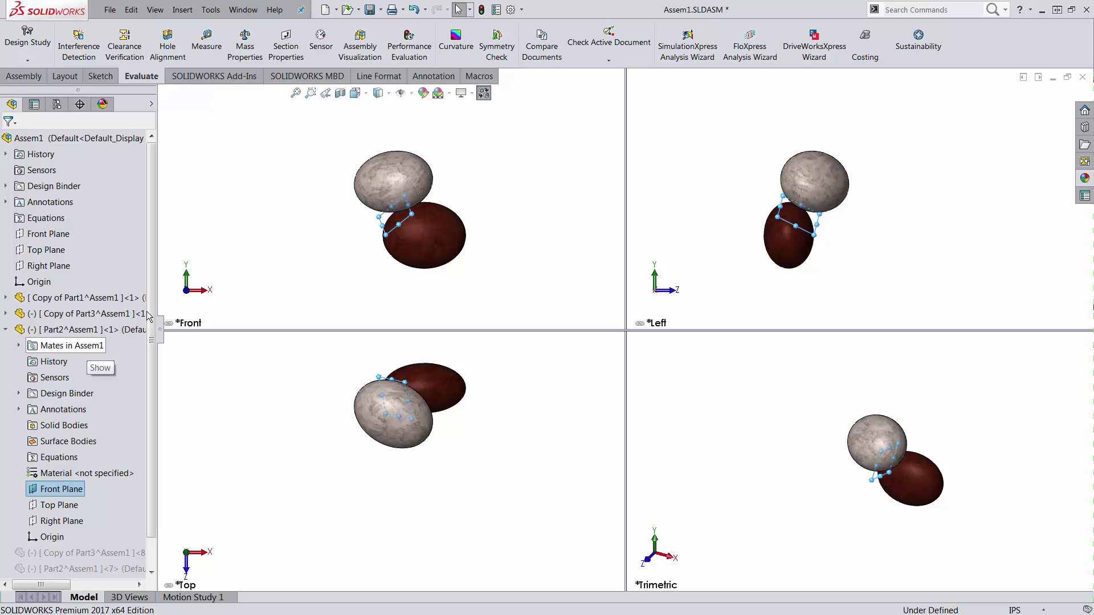
{"action": "left_click", "coordinate": [286, 230]}
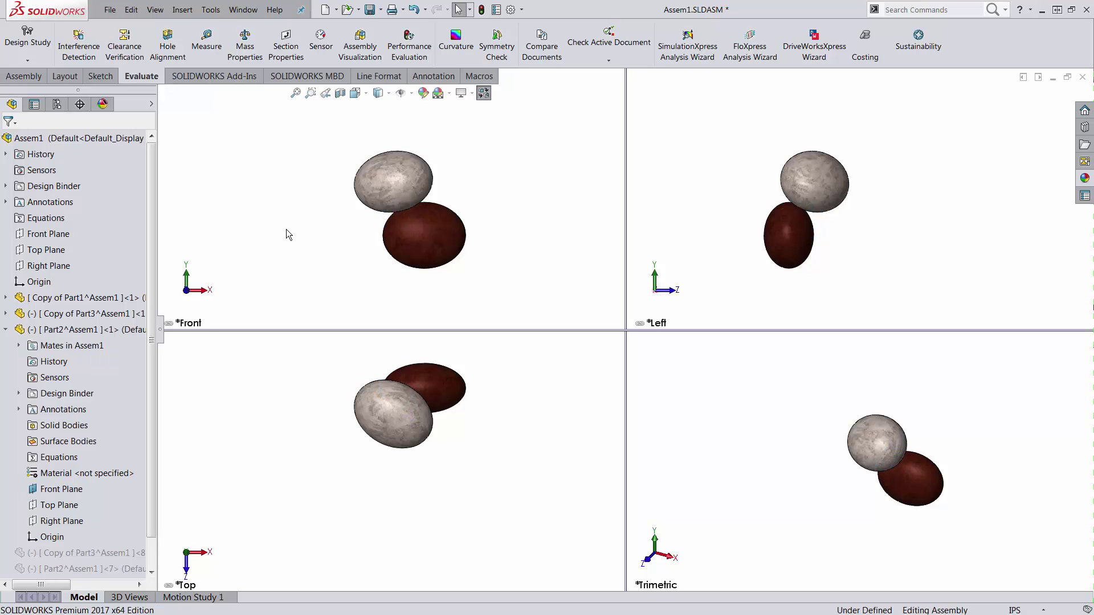
{"action": "left_click", "coordinate": [410, 93]}
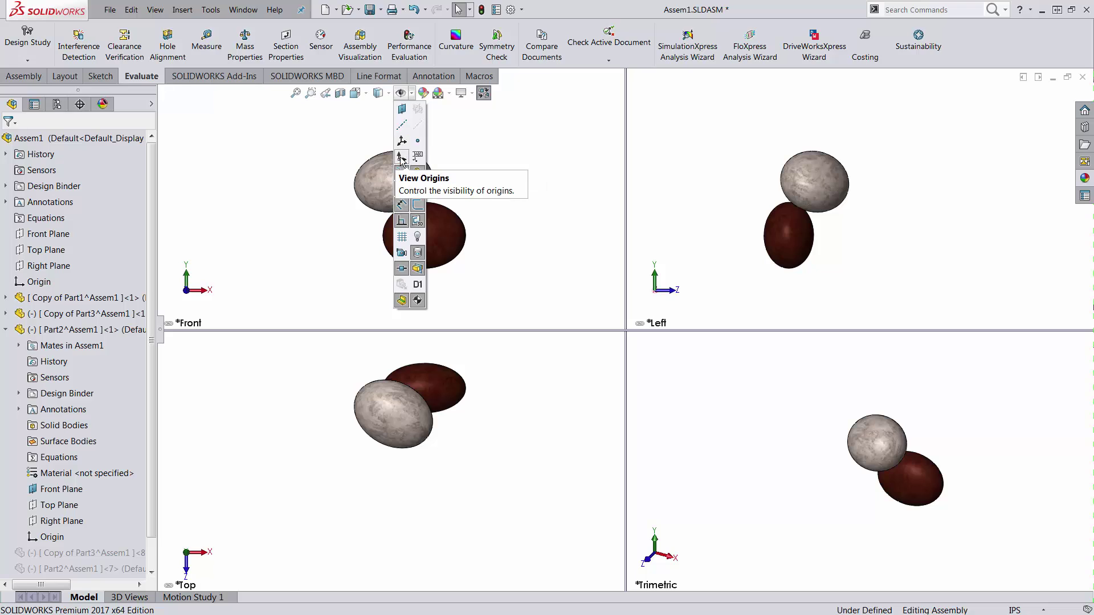
{"action": "left_click", "coordinate": [402, 160]}
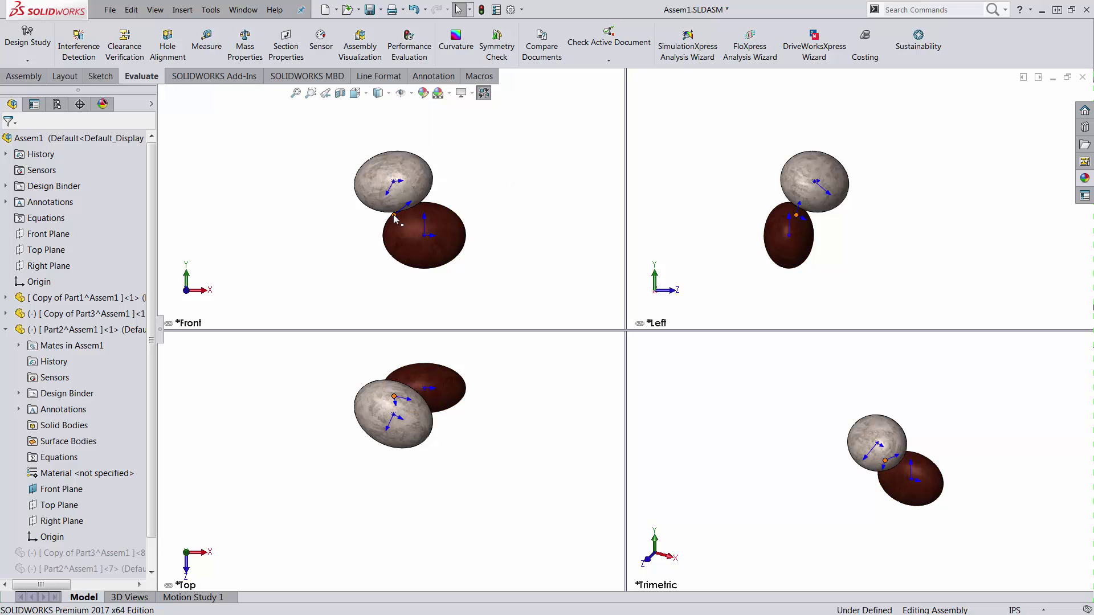
Step: Examine Part2's mates and highlight the entities used by its Coincident2 mate
{"action": "left_click", "coordinate": [100, 330]}
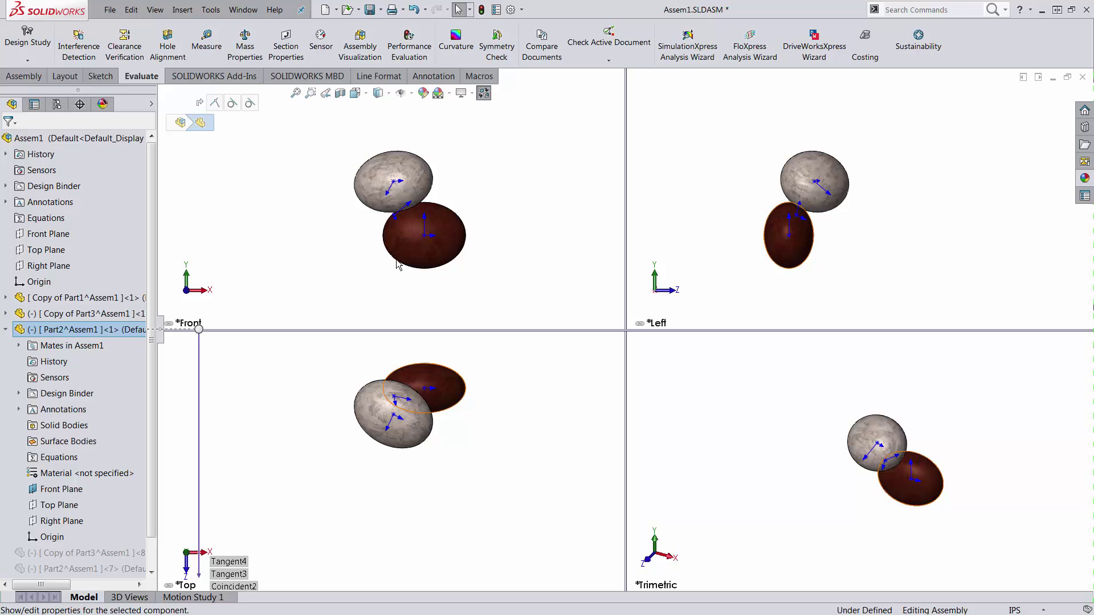
{"action": "left_click", "coordinate": [368, 267]}
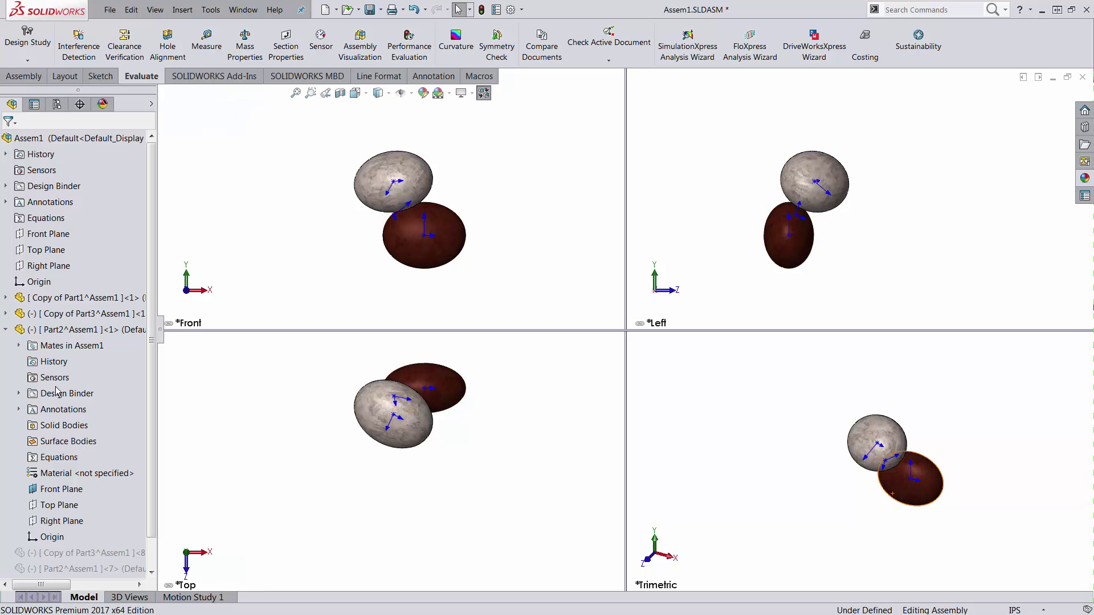
{"action": "left_click", "coordinate": [19, 345]}
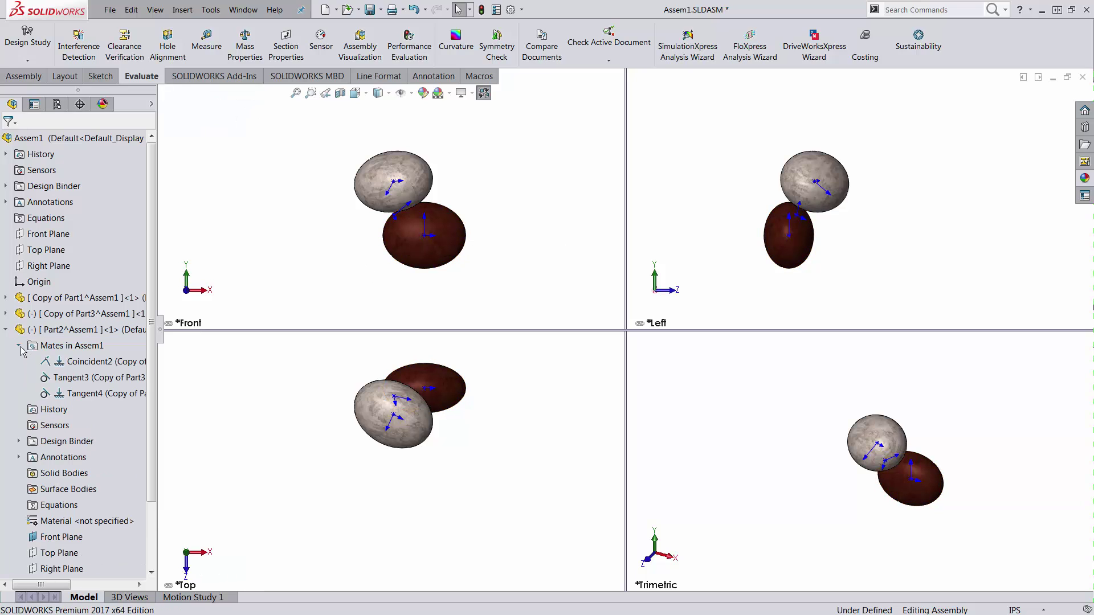
{"action": "left_click", "coordinate": [85, 361]}
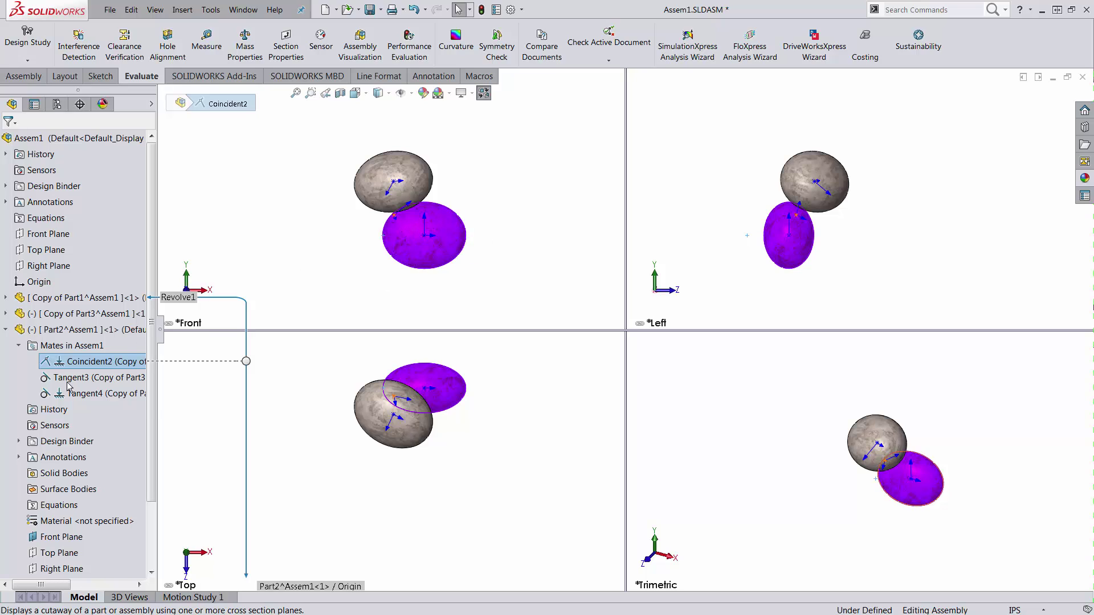
{"action": "key", "text": "Escape"}
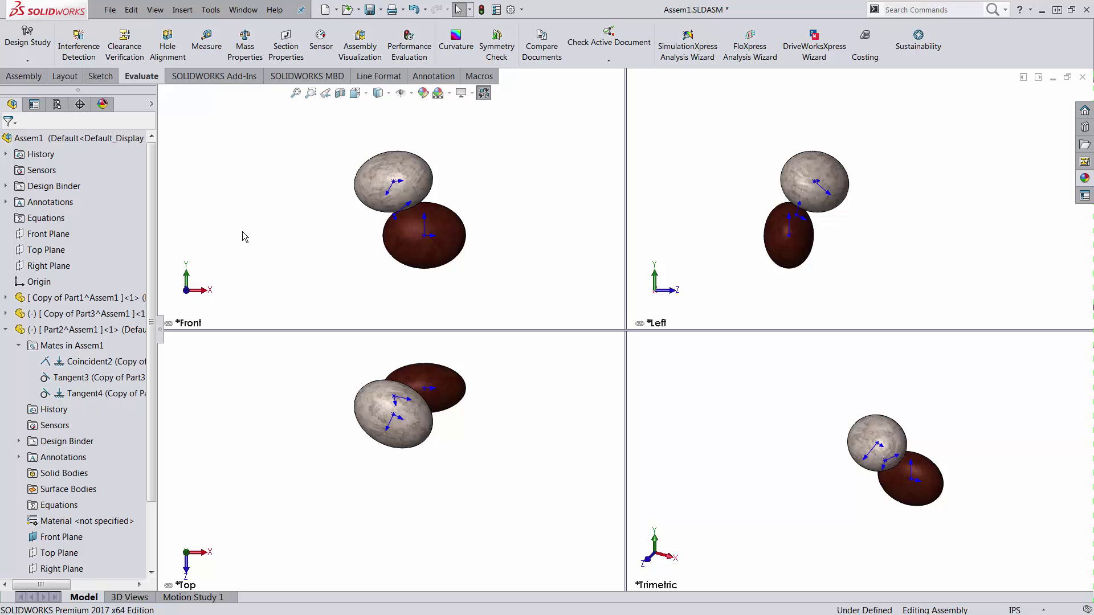
Step: Turn on the visibility of planes, and move and rotate the light egg around the dark red egg to exercise Part2's plane
{"action": "left_click", "coordinate": [411, 93]}
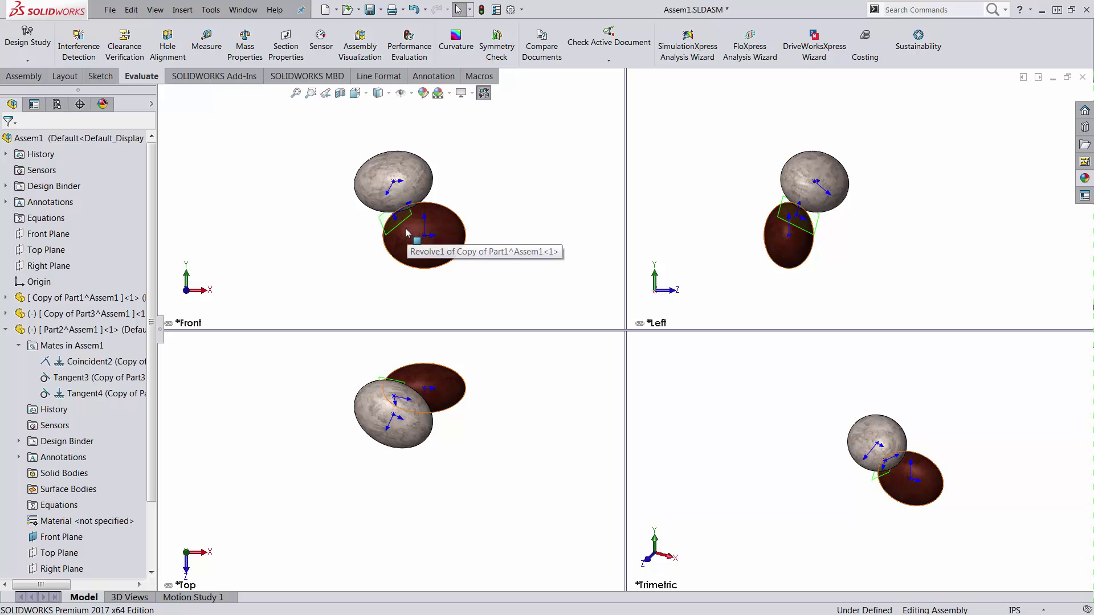
{"action": "left_click_drag", "start_coordinate": [409, 173], "coordinate": [527, 131]}
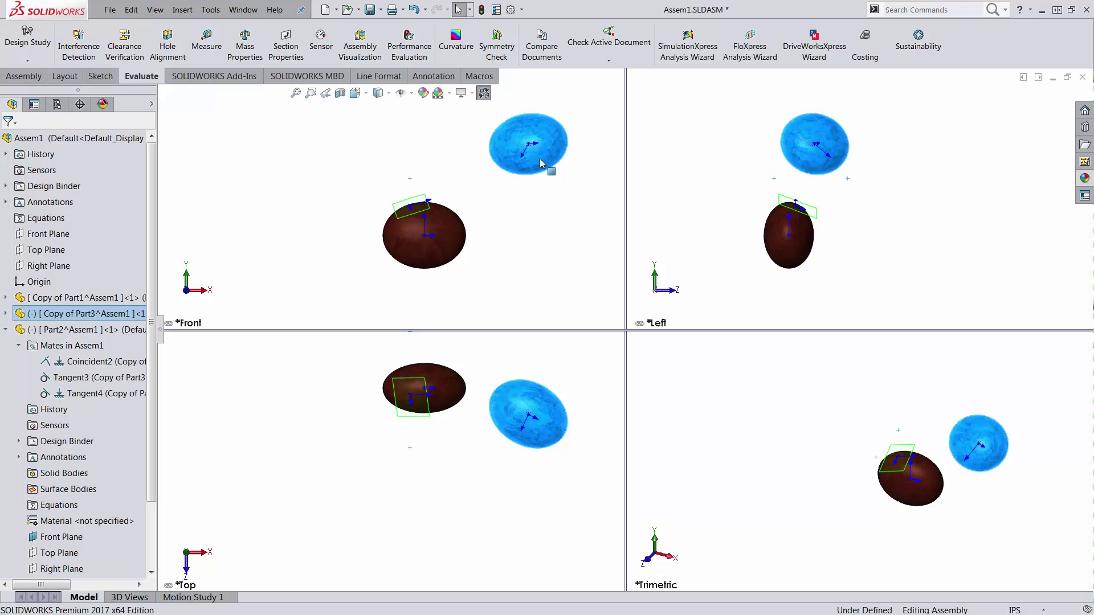
{"action": "right_click_drag", "start_coordinate": [536, 142], "coordinate": [459, 122]}
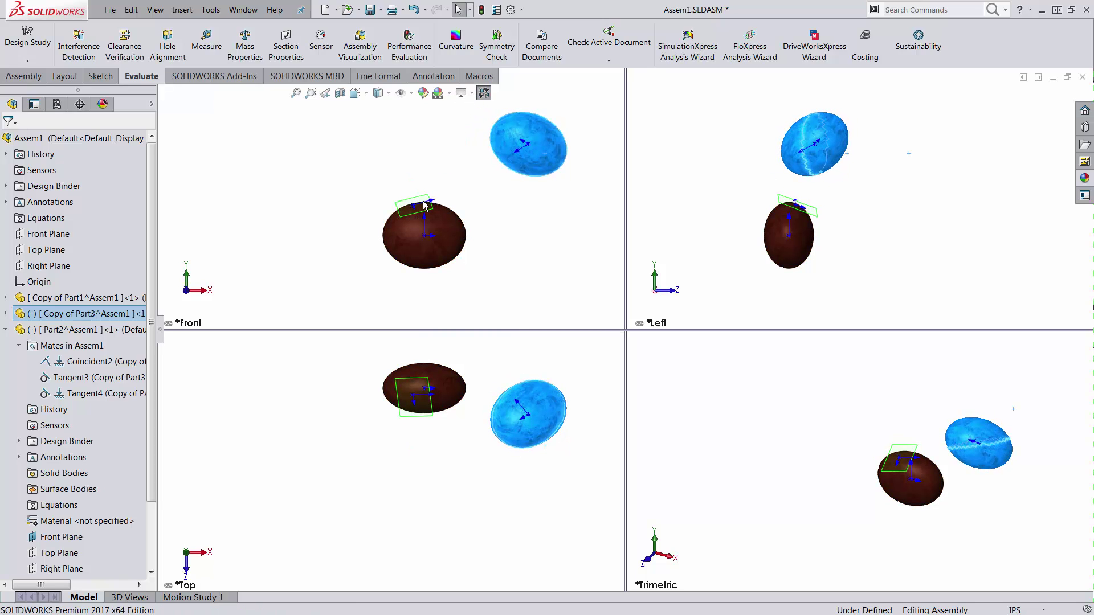
{"action": "left_click_drag", "start_coordinate": [559, 157], "coordinate": [483, 190]}
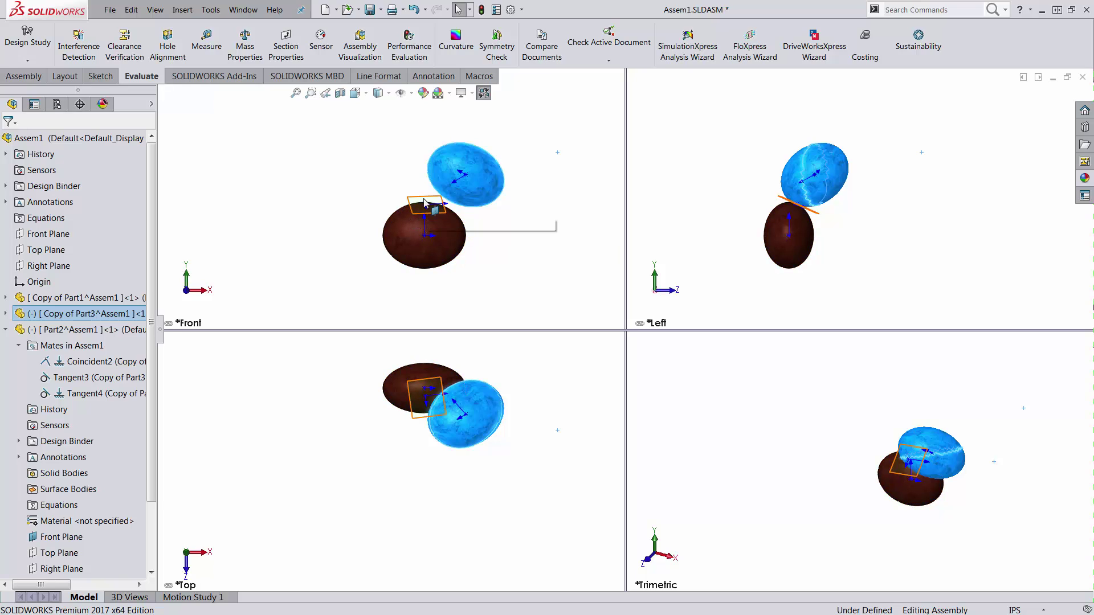
{"action": "left_click_drag", "start_coordinate": [481, 186], "coordinate": [461, 207]}
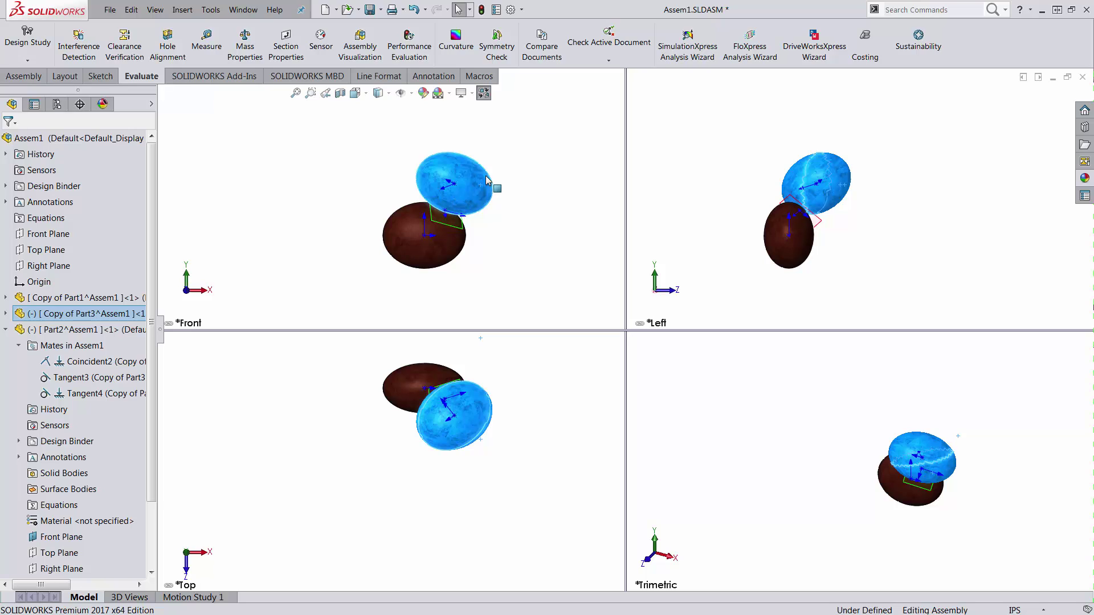
{"action": "mouse_move", "coordinate": [466, 177]}
{"action": "left_mouse_down"}
{"action": "mouse_move", "coordinate": [475, 152]}
{"action": "mouse_move", "coordinate": [474, 180]}
{"action": "left_mouse_up"}
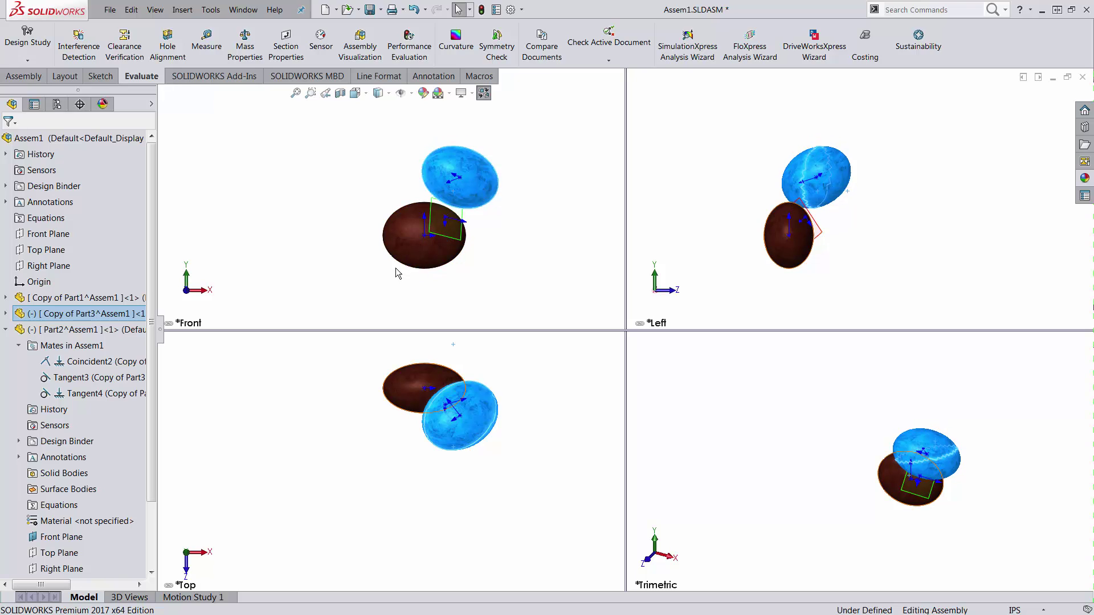
{"action": "left_click", "coordinate": [526, 234]}
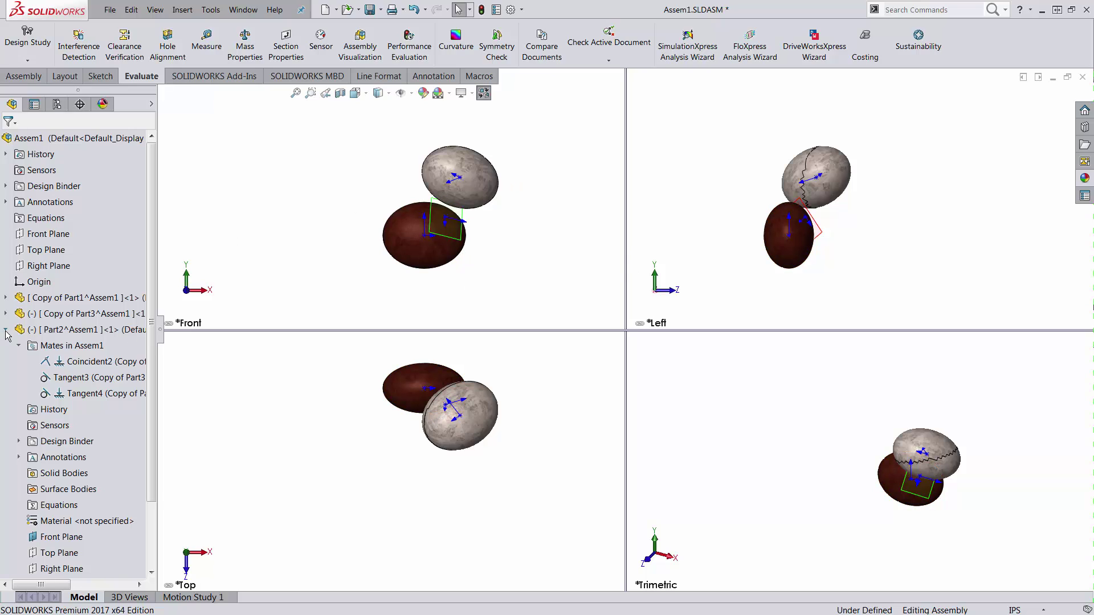
{"action": "left_click", "coordinate": [31, 331]}
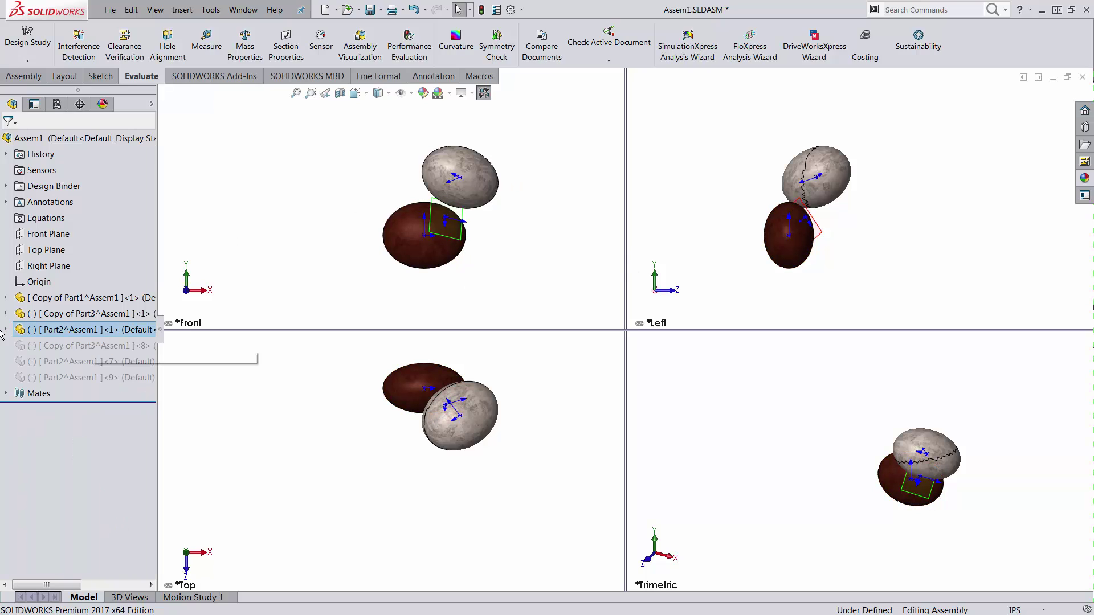
{"action": "left_click", "coordinate": [58, 347]}
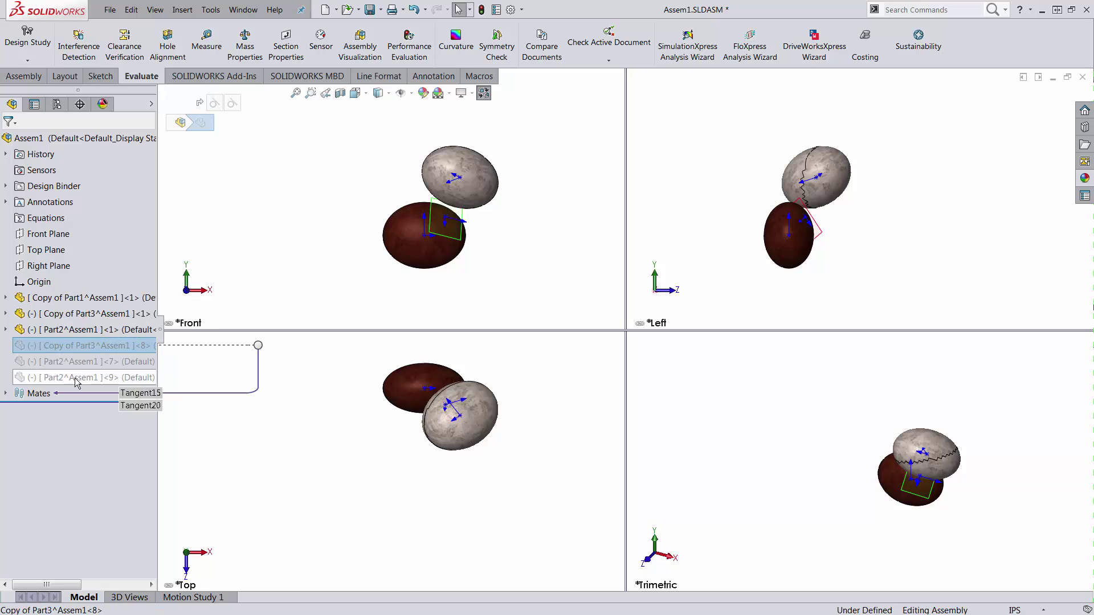
{"action": "left_click", "coordinate": [77, 379], "text": "shift"}
{"action": "right_click", "coordinate": [77, 379]}
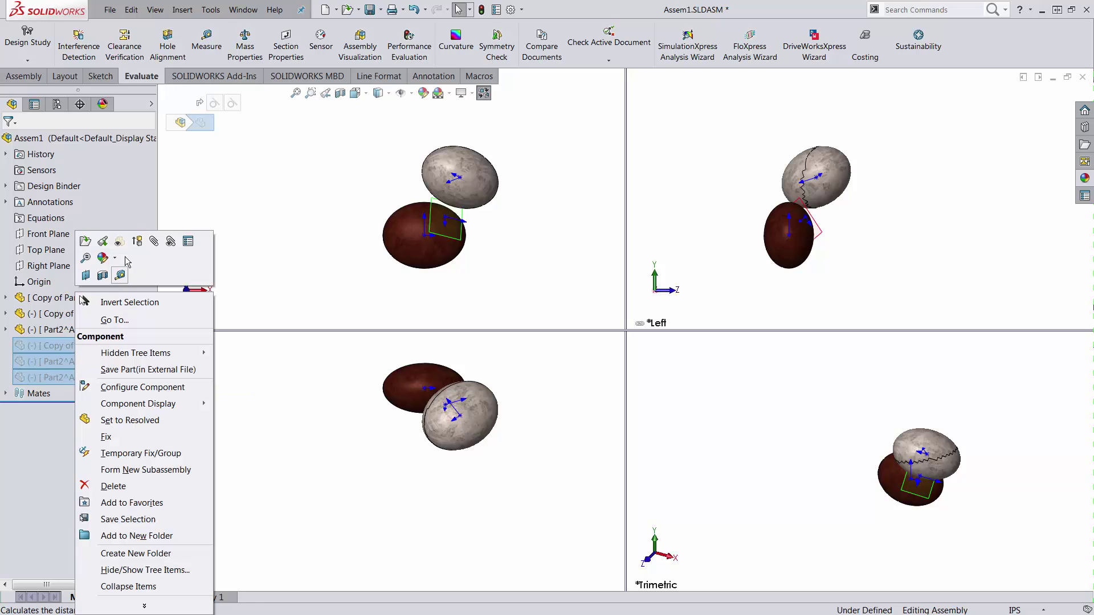
{"action": "left_click", "coordinate": [247, 207]}
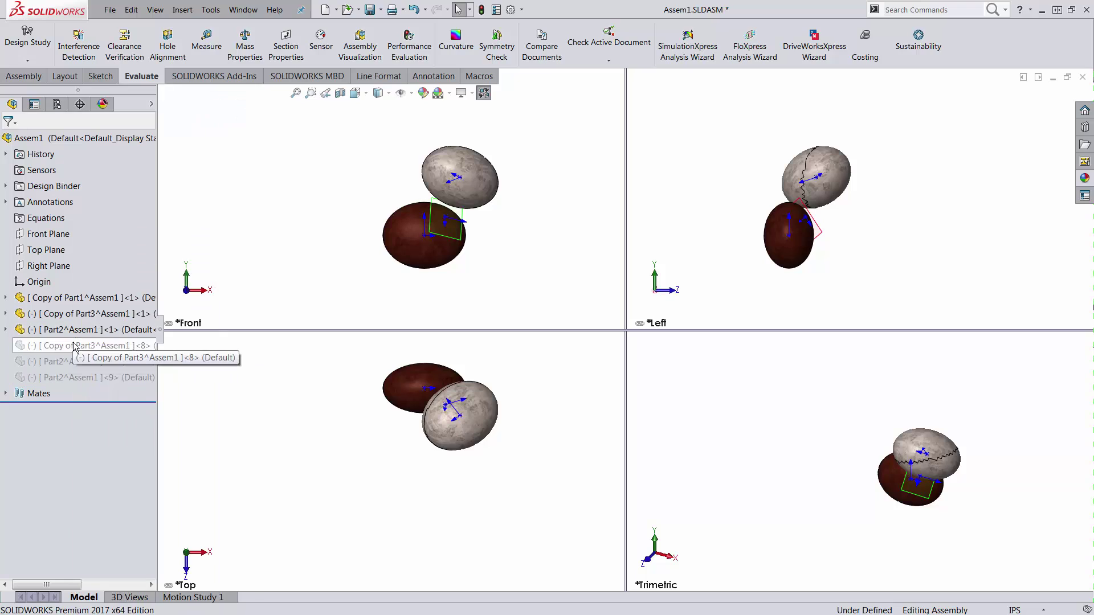
Step: Unsuppress the second egg copy, Copy of Part3<8>, and the intermediate parts Part2<7> and Part2<9>
{"action": "right_click", "coordinate": [73, 346]}
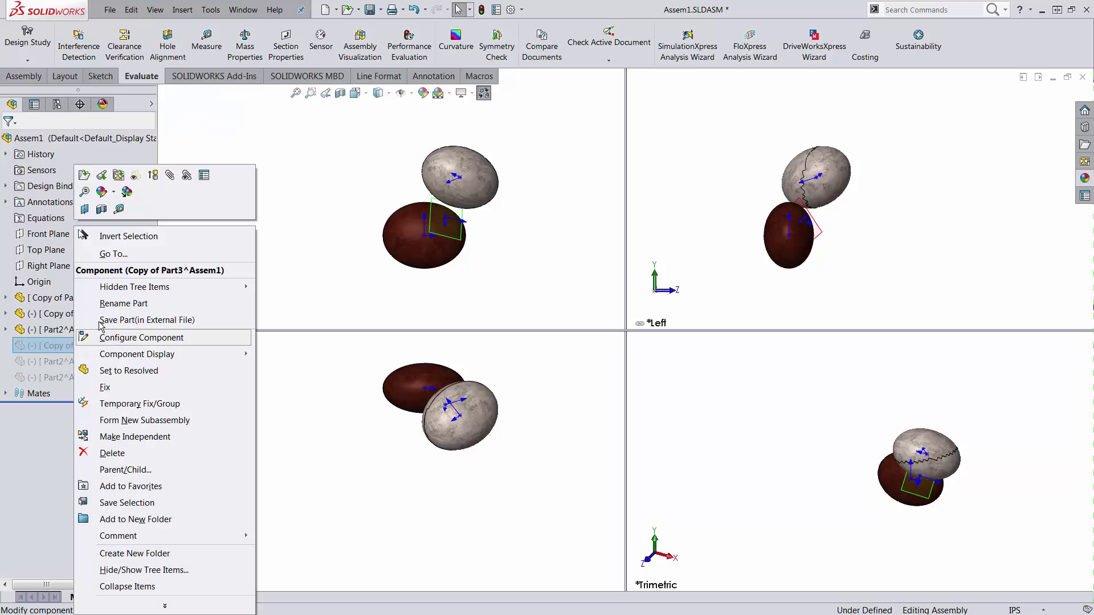
{"action": "left_click", "coordinate": [135, 175]}
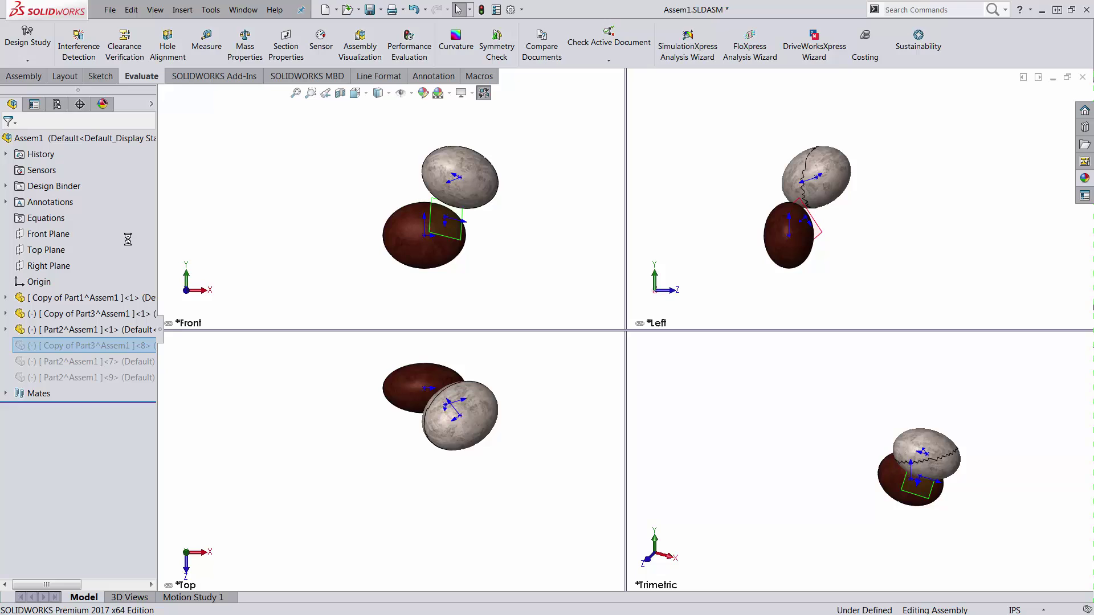
{"action": "right_click", "coordinate": [73, 363]}
{"action": "left_click", "coordinate": [157, 168]}
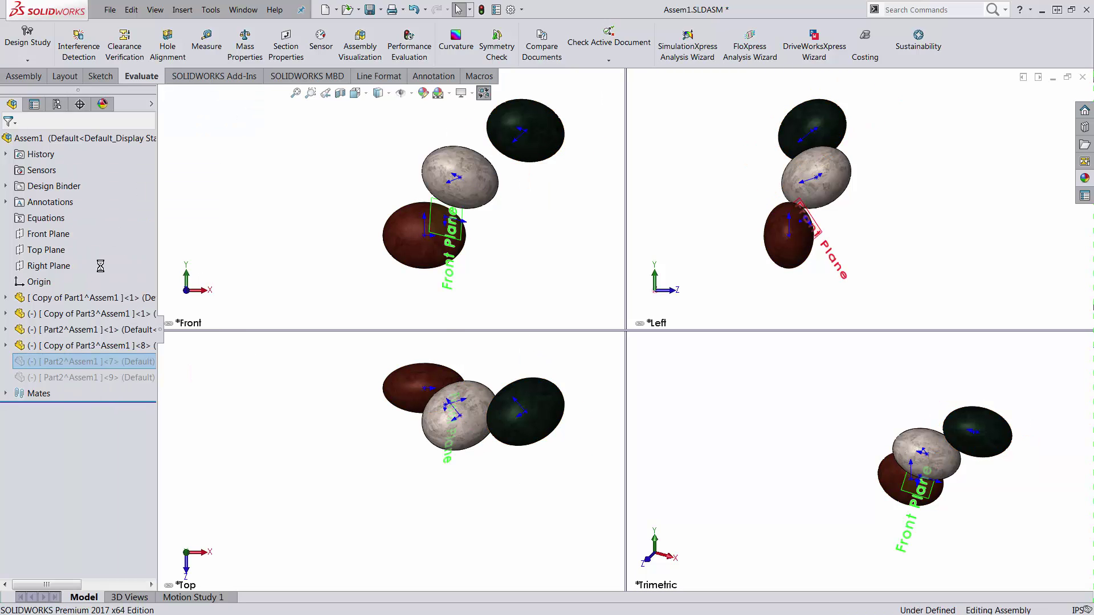
{"action": "right_click", "coordinate": [75, 383]}
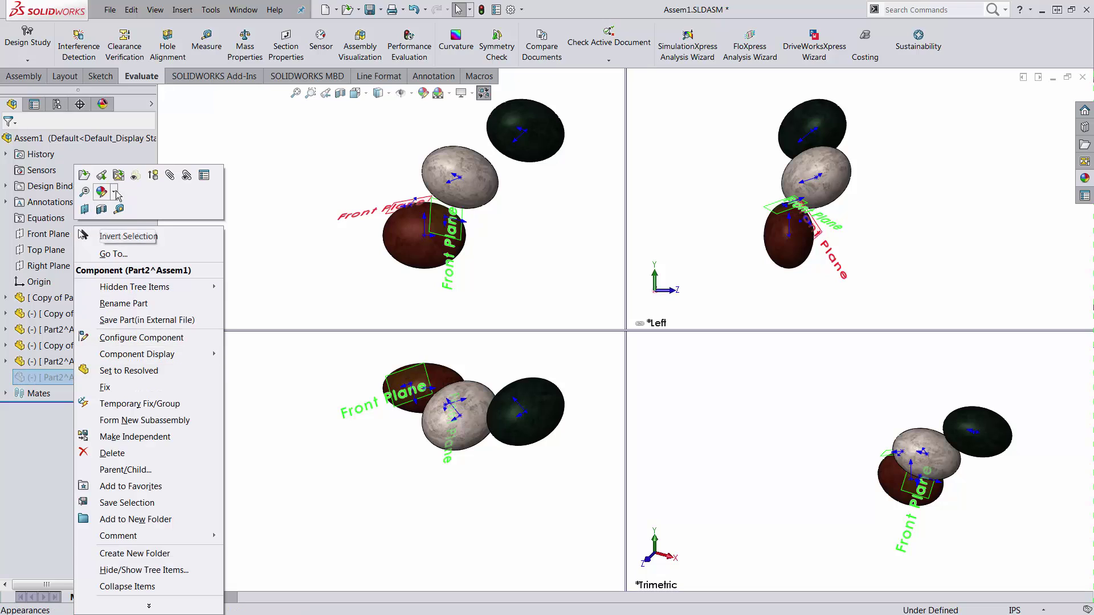
{"action": "left_click", "coordinate": [158, 172]}
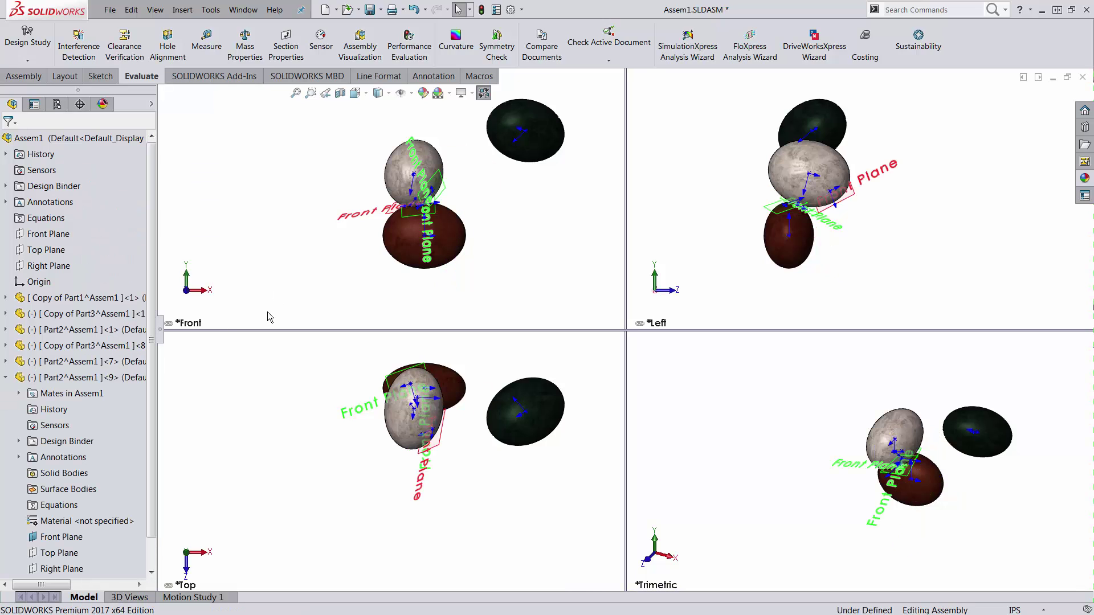
Step: Move the light egg and the dark green egg around the fixed dark red egg to exercise the mates and intermediate planes between them
{"action": "left_click_drag", "start_coordinate": [402, 176], "coordinate": [346, 155]}
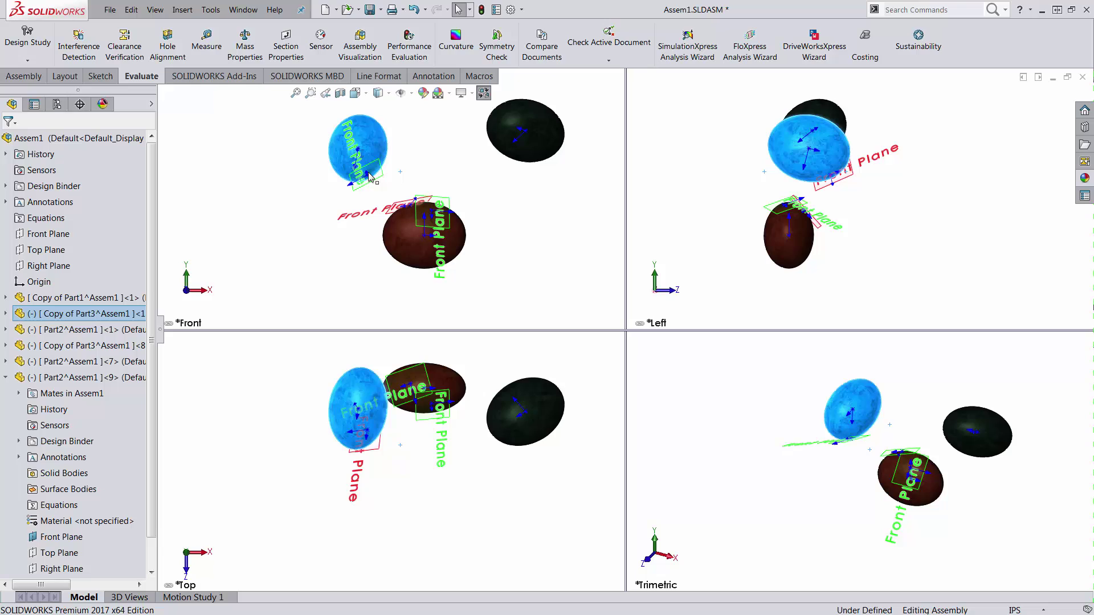
{"action": "left_click_drag", "start_coordinate": [368, 178], "coordinate": [394, 149]}
{"action": "left_click_drag", "start_coordinate": [539, 131], "coordinate": [367, 165]}
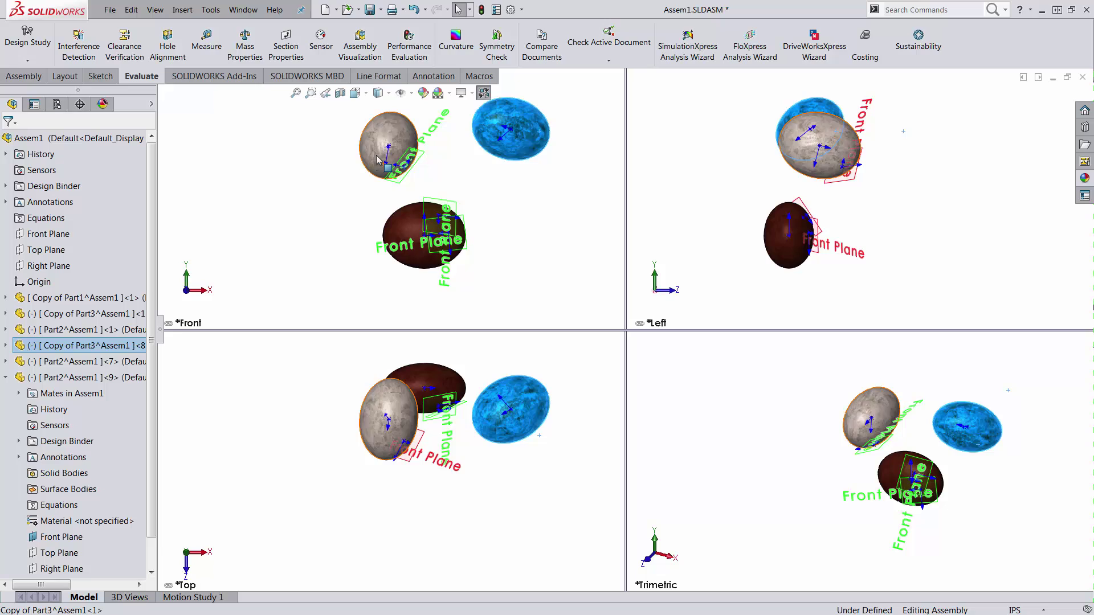
{"action": "left_click_drag", "start_coordinate": [376, 159], "coordinate": [368, 222]}
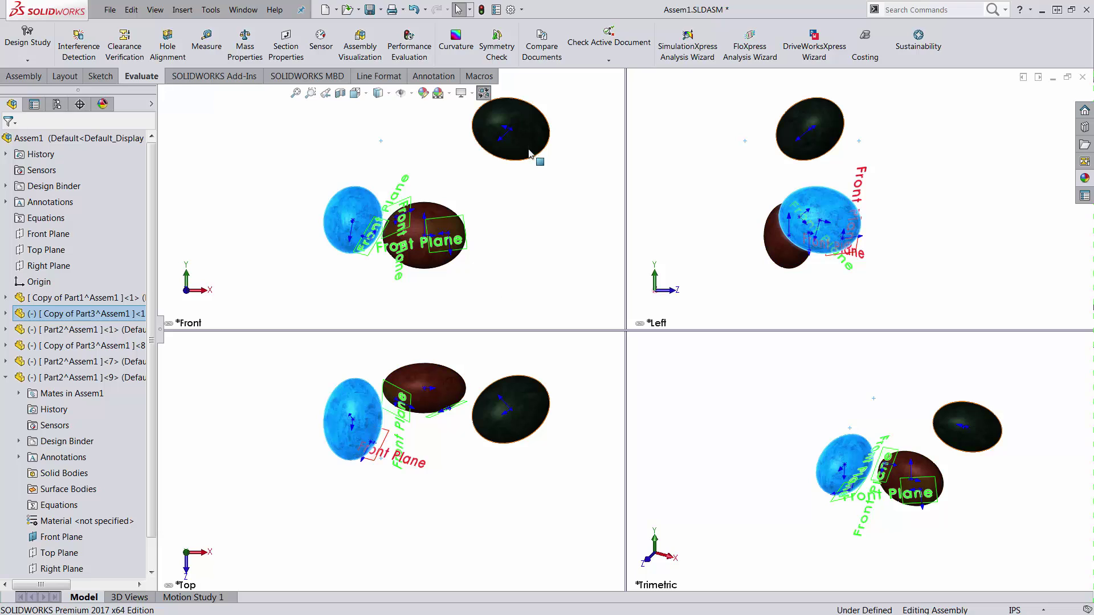
{"action": "left_click_drag", "start_coordinate": [529, 152], "coordinate": [489, 218]}
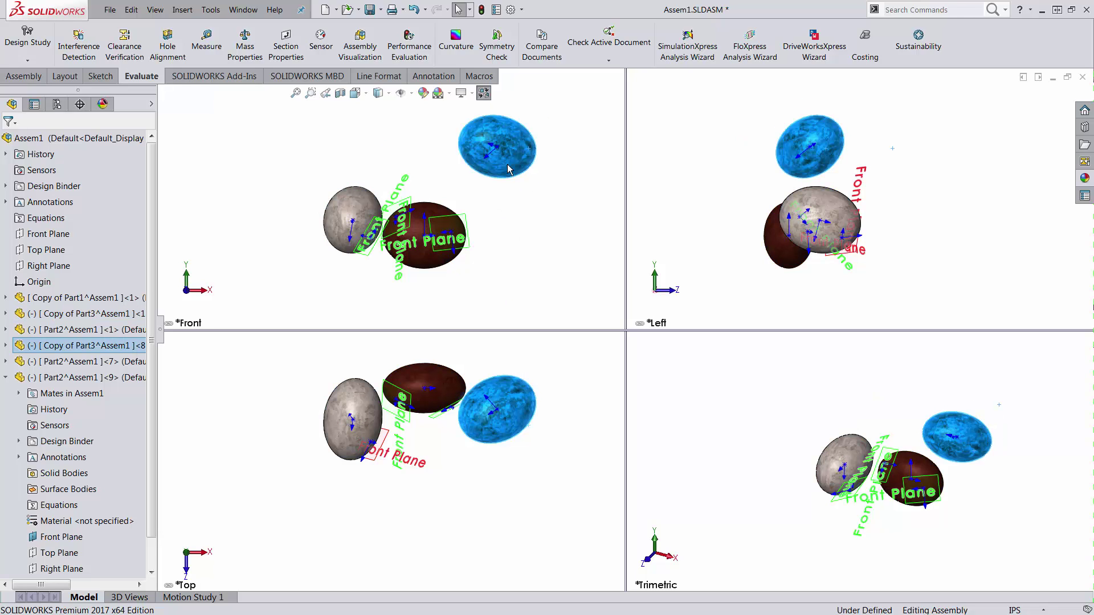
{"action": "left_click_drag", "start_coordinate": [507, 165], "coordinate": [452, 243]}
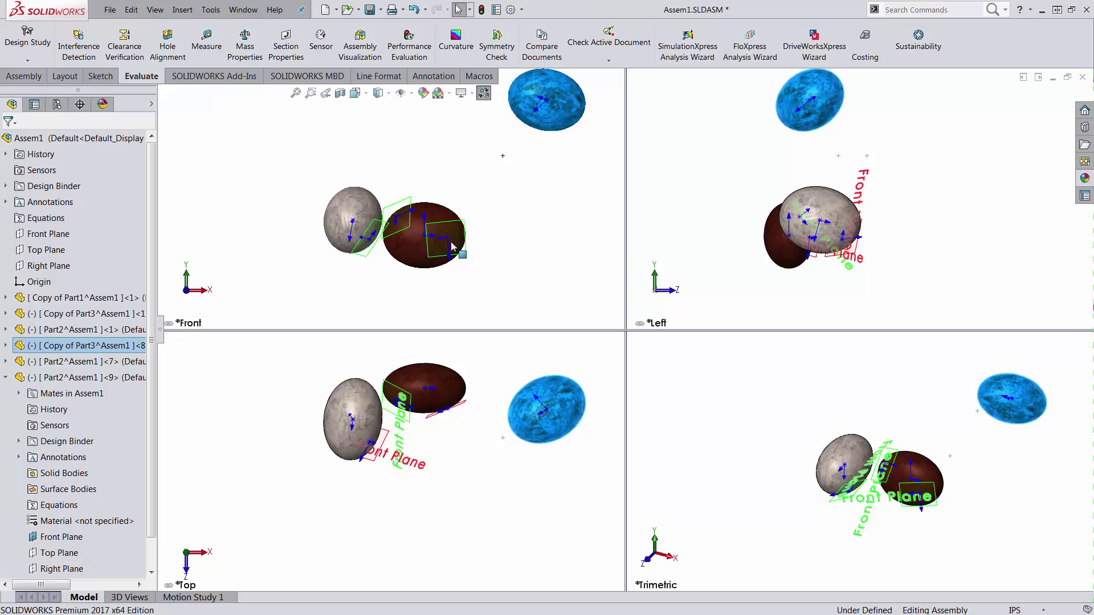